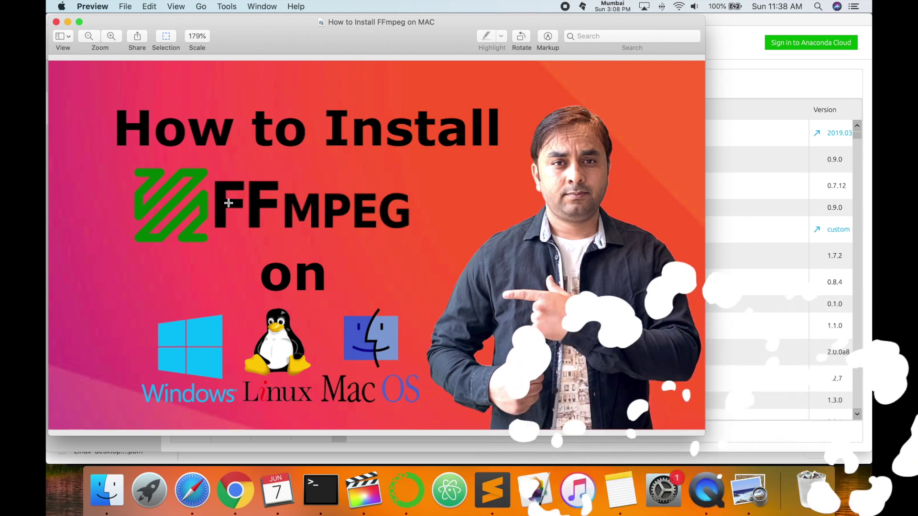
# - Draw a rectangular selection around the FFmpeg logo and wordmark, then tighten its top edge
pyautogui.moveTo(214, 175); pyautogui.dragTo(415, 239)
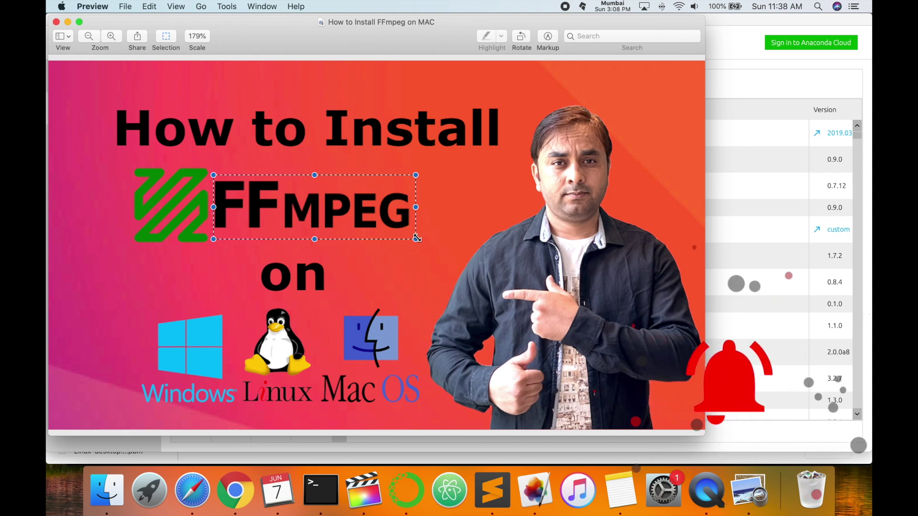
pyautogui.moveTo(117, 155); pyautogui.dragTo(431, 250)
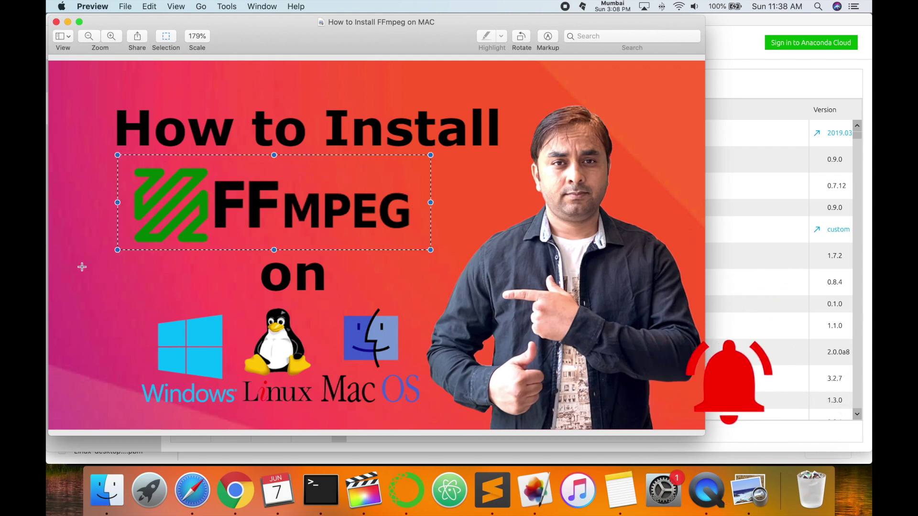
pyautogui.moveTo(131, 158); pyautogui.dragTo(420, 258)
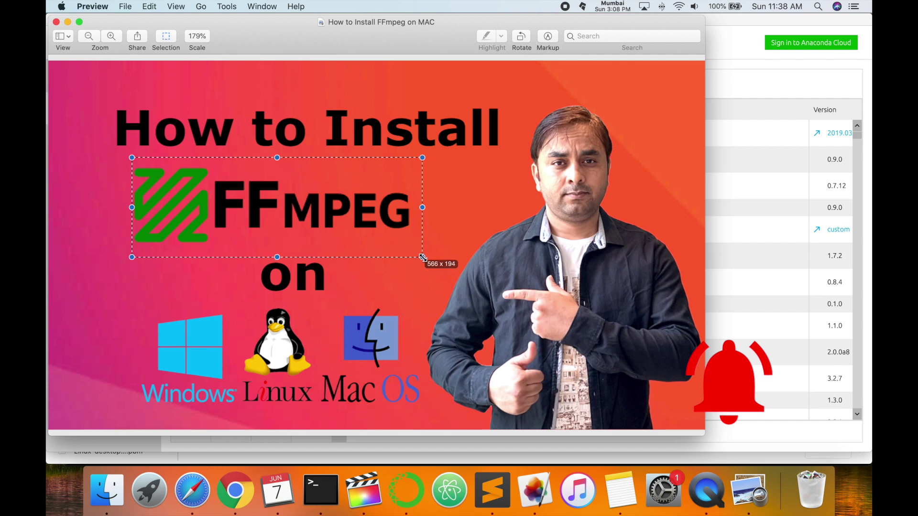
pyautogui.moveTo(267, 245); pyautogui.dragTo(269, 253)
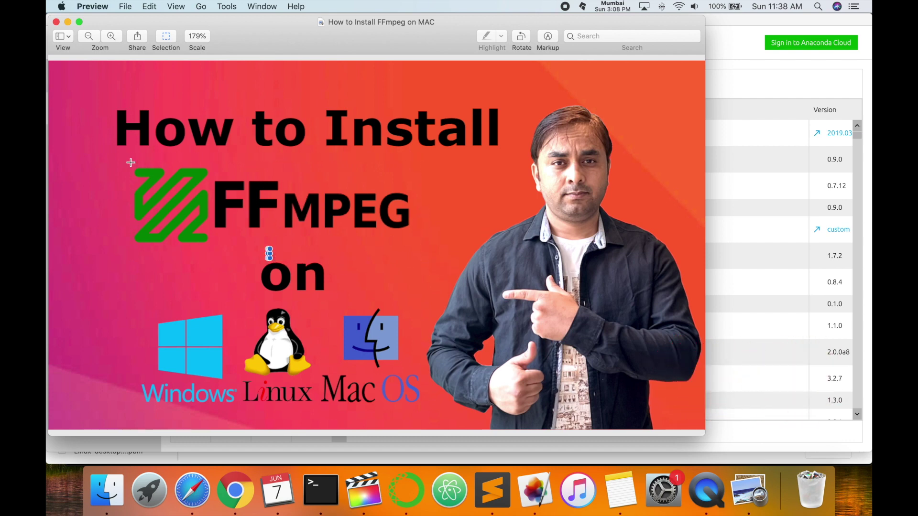
pyautogui.moveTo(129, 152); pyautogui.dragTo(430, 255)
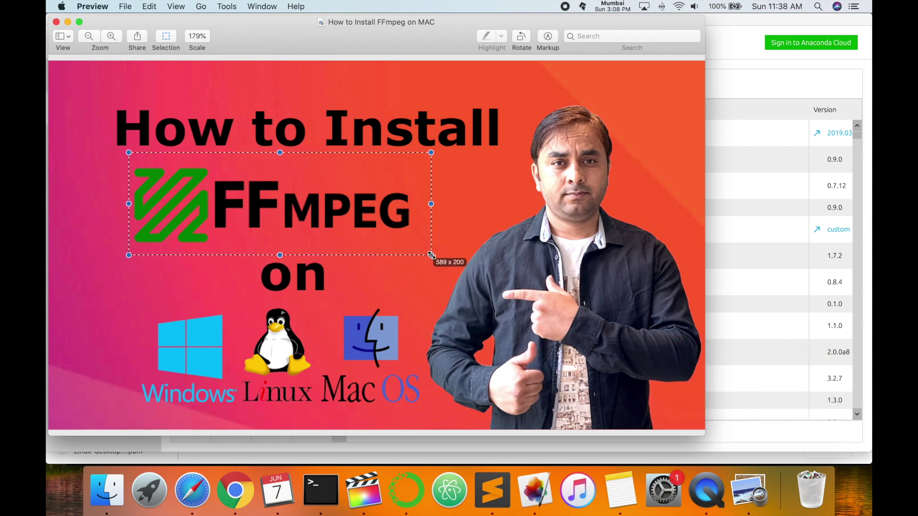
pyautogui.moveTo(280, 153); pyautogui.dragTo(278, 160)
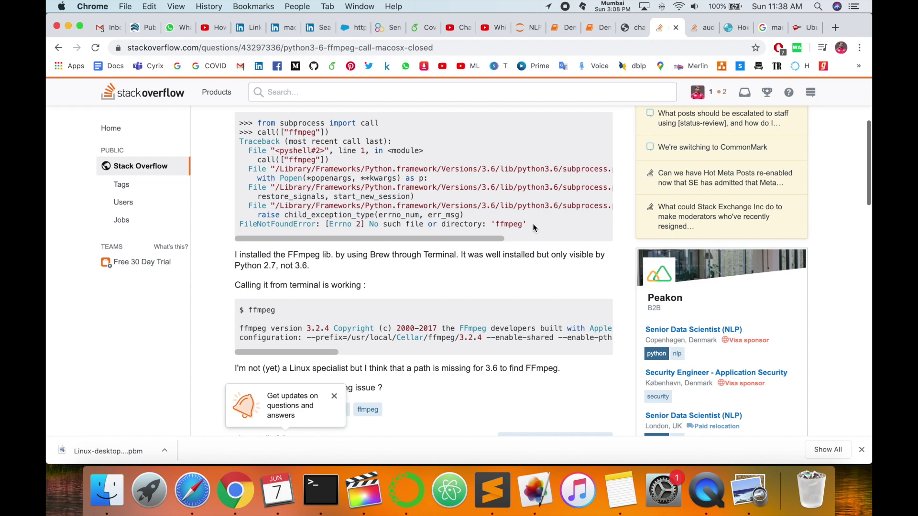
# - Select the whole FileNotFoundError line at the end of the question's traceback
pyautogui.moveTo(533, 224); pyautogui.dragTo(248, 226)
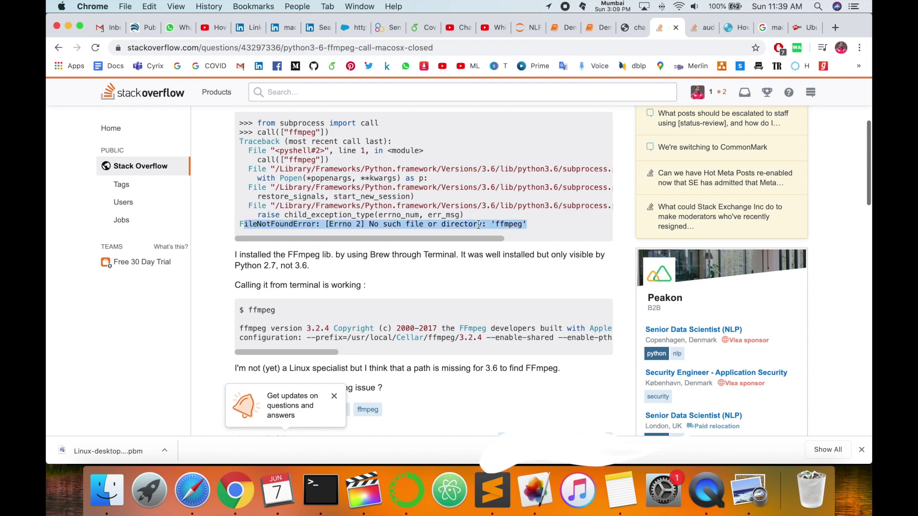
pyautogui.tripleClick(512, 223)
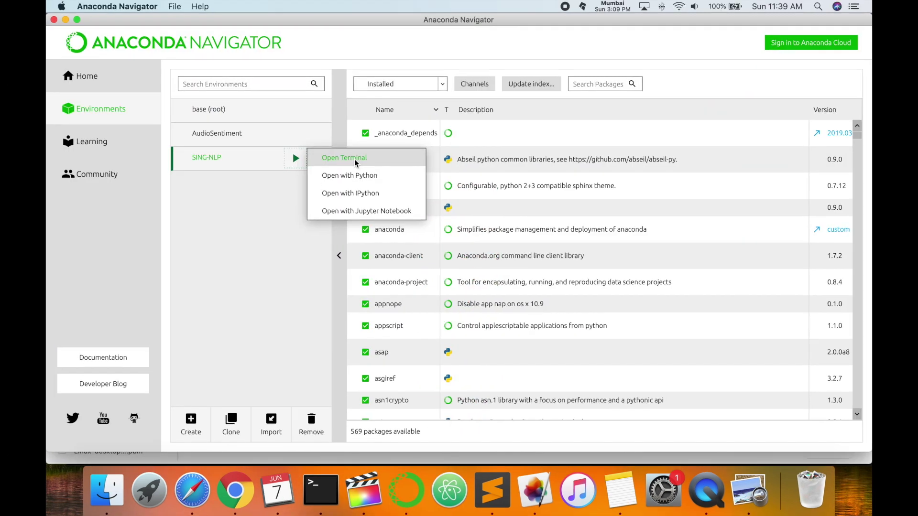
# - Launch a terminal from the SING-NLP environment's play-arrow menu in Anaconda Navigator
pyautogui.click(319, 153)
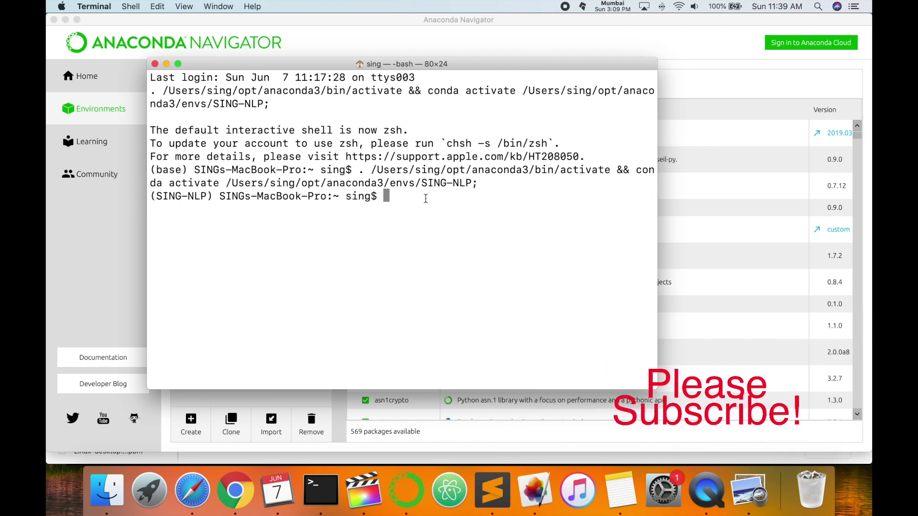
pyautogui.write('conda config ')
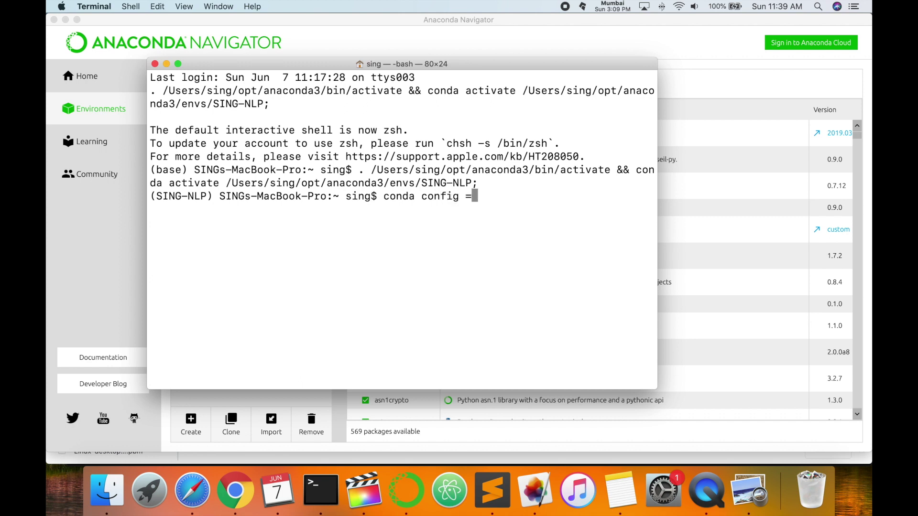
pyautogui.write('--')
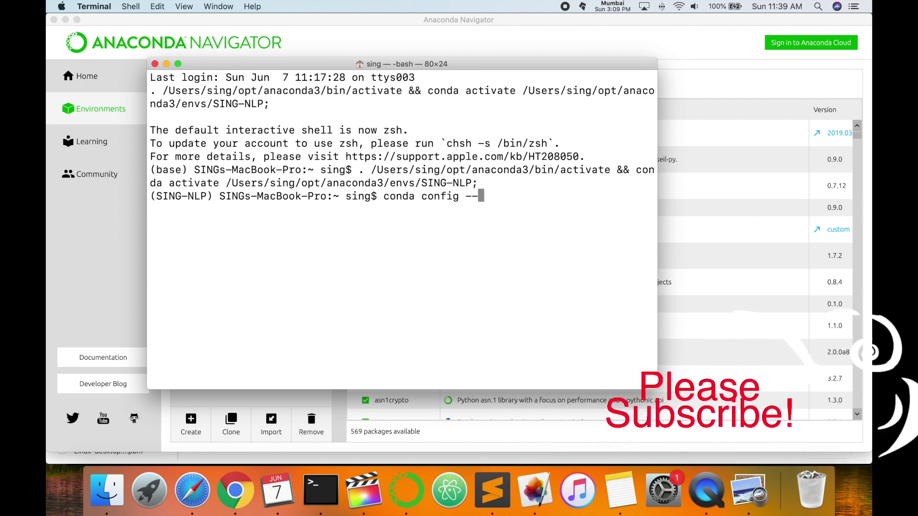
pyautogui.write('add')
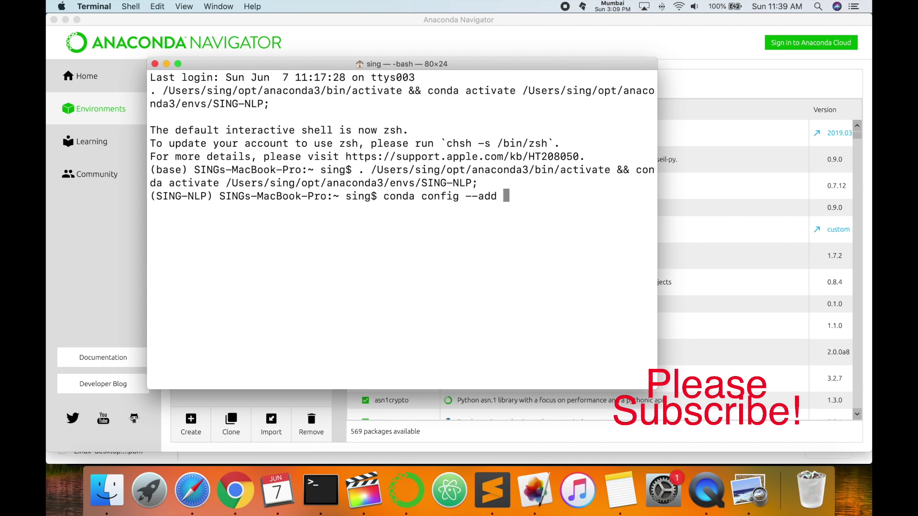
pyautogui.write(' chann')
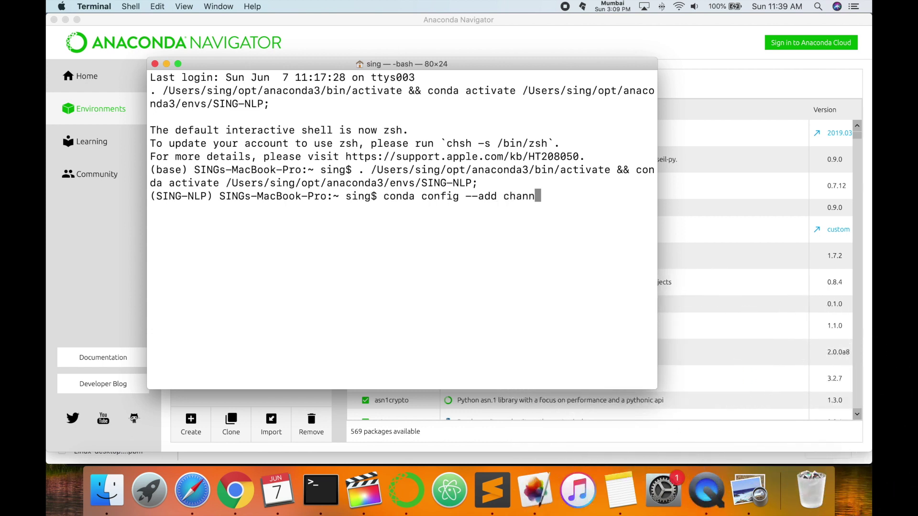
pyautogui.write('els conda-')
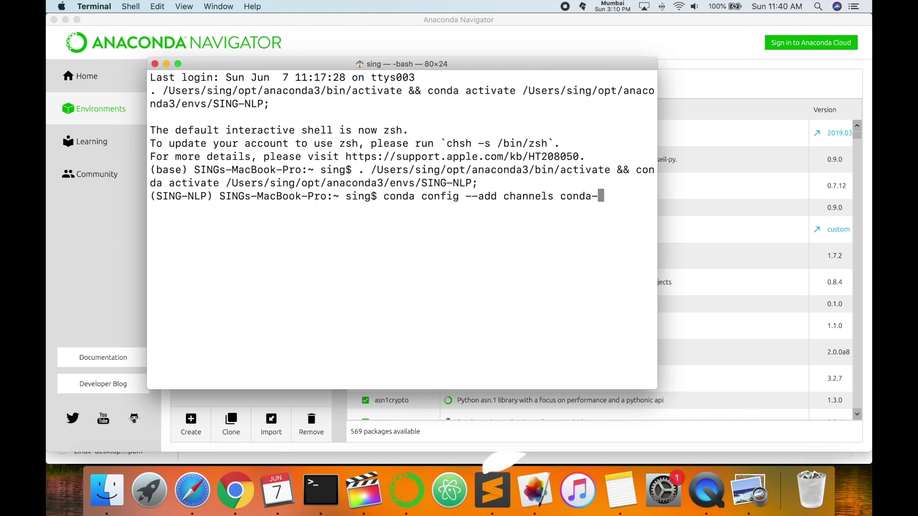
pyautogui.write('fo')
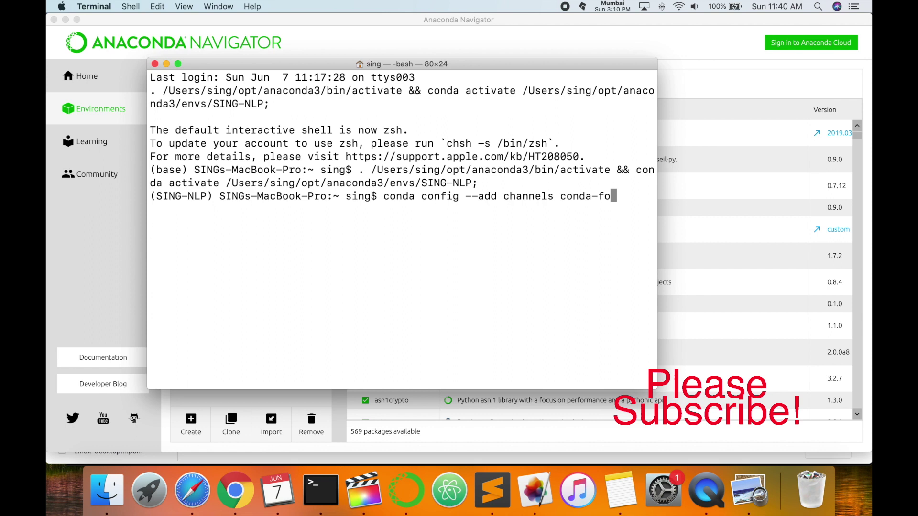
pyautogui.write('rge')
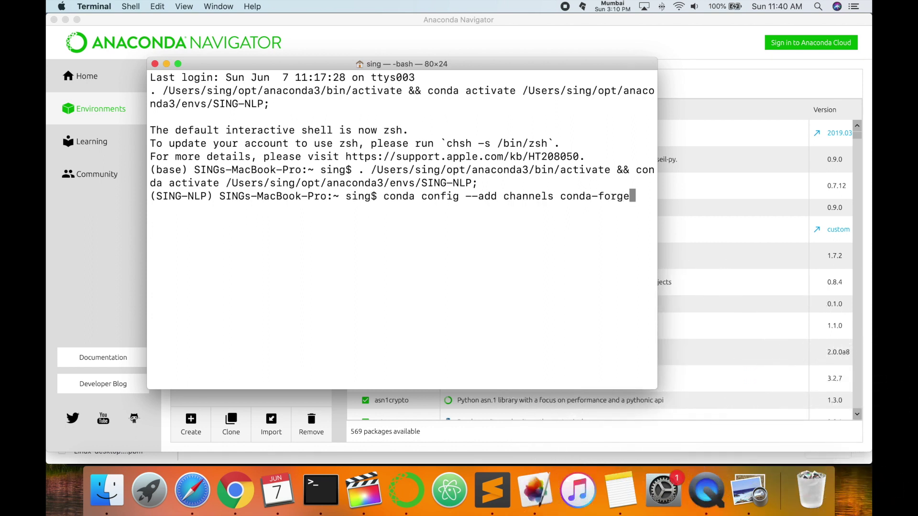
# - Run 'conda config --add channels conda-forge' in SING-NLP and highlight the command
pyautogui.press('Return')
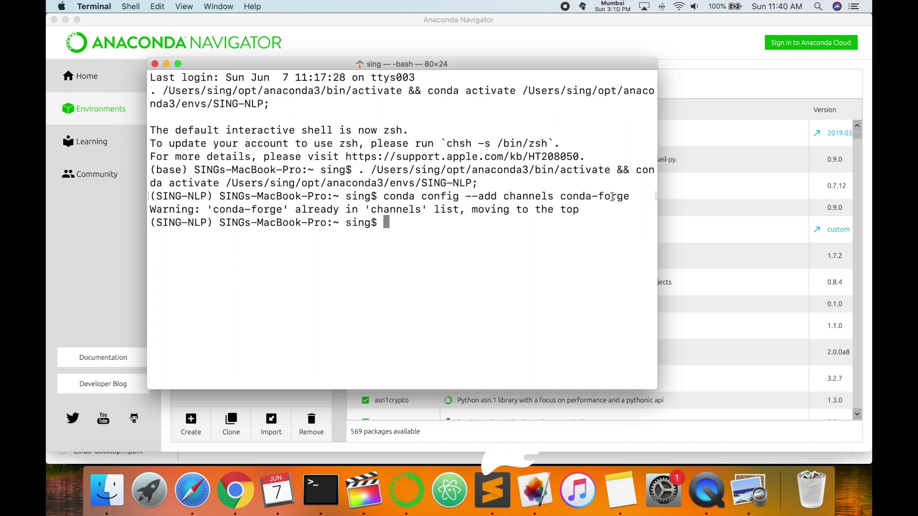
pyautogui.moveTo(630, 196); pyautogui.dragTo(380, 196)
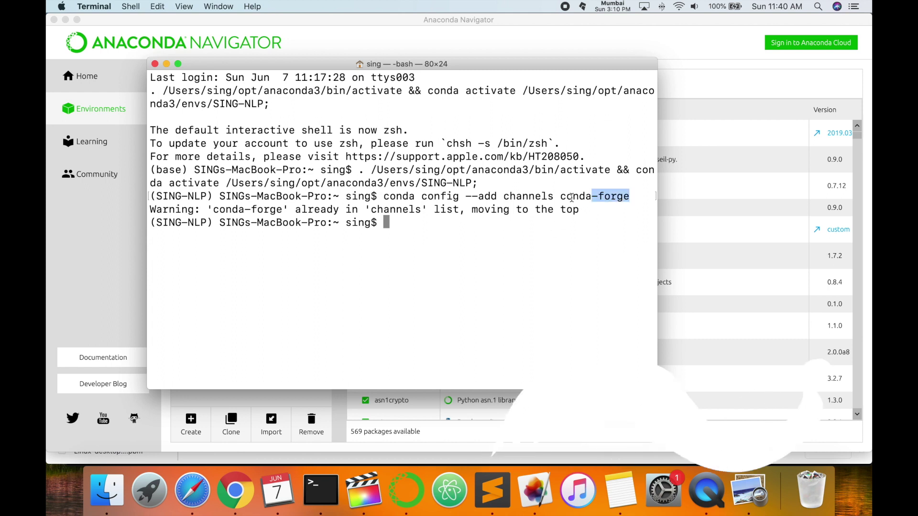
pyautogui.click(410, 229)
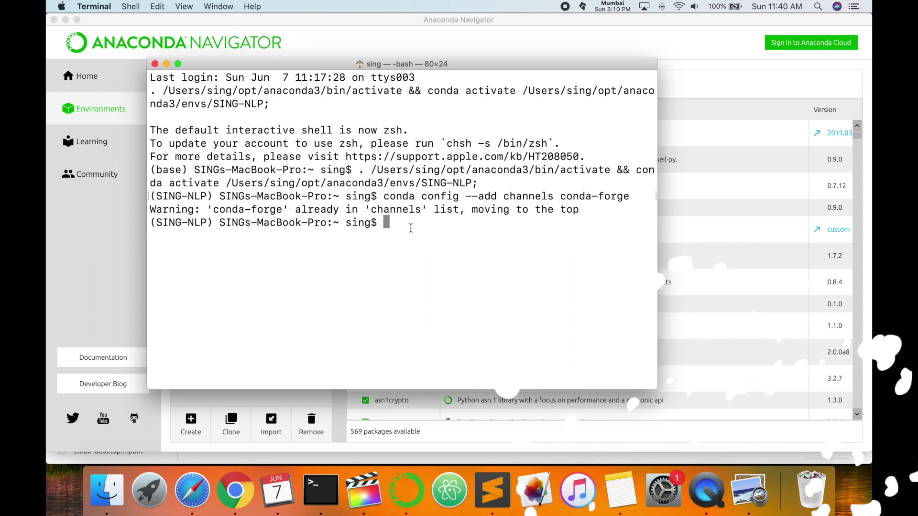
pyautogui.write('conda ins')
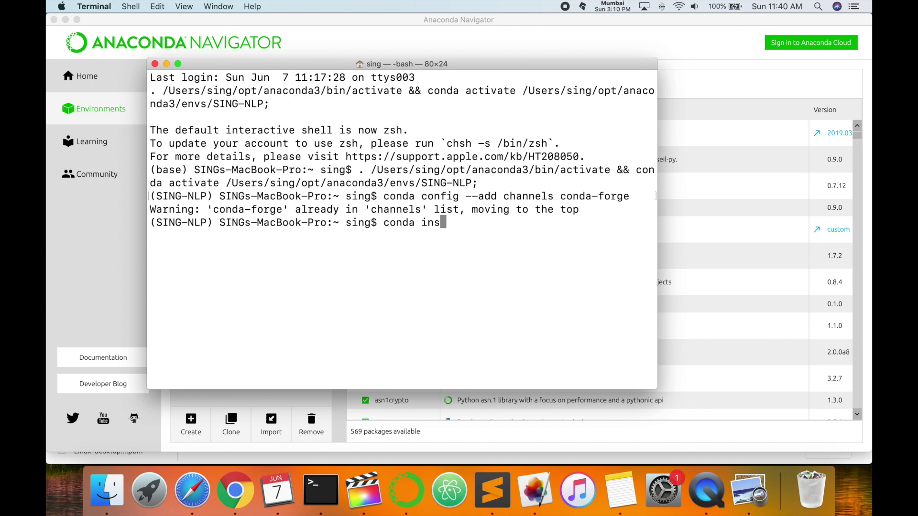
pyautogui.write('tall ')
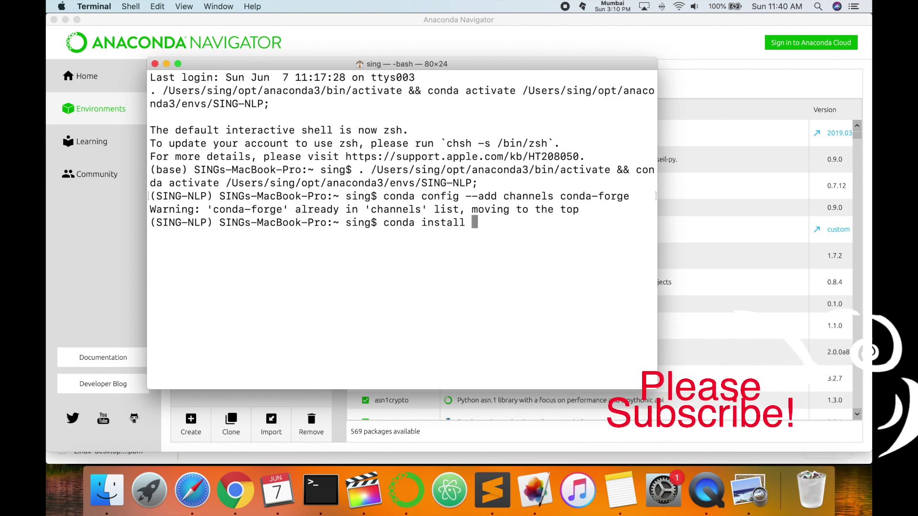
pyautogui.write('ffm')
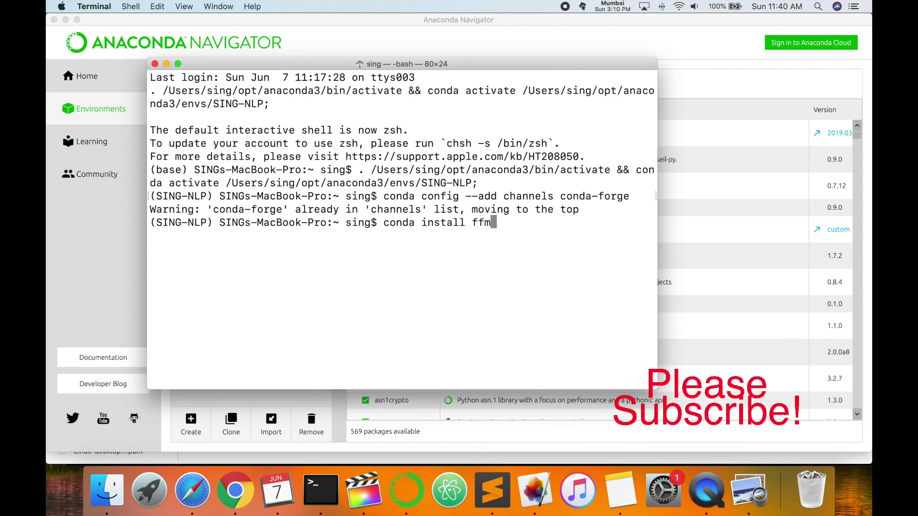
pyautogui.write('peg')
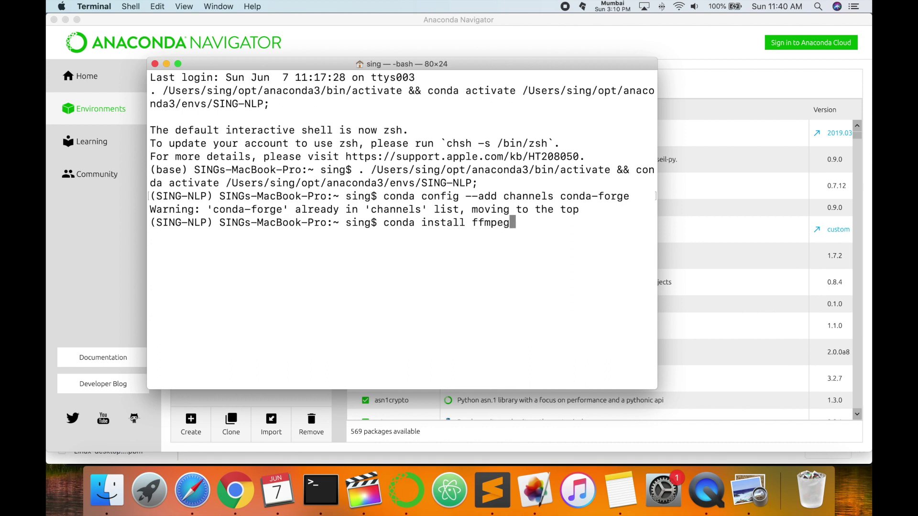
# - Run 'conda install ffmpeg' and highlight the channel command, 'conda-forge' and 'ffmpeg'
pyautogui.press('Return')
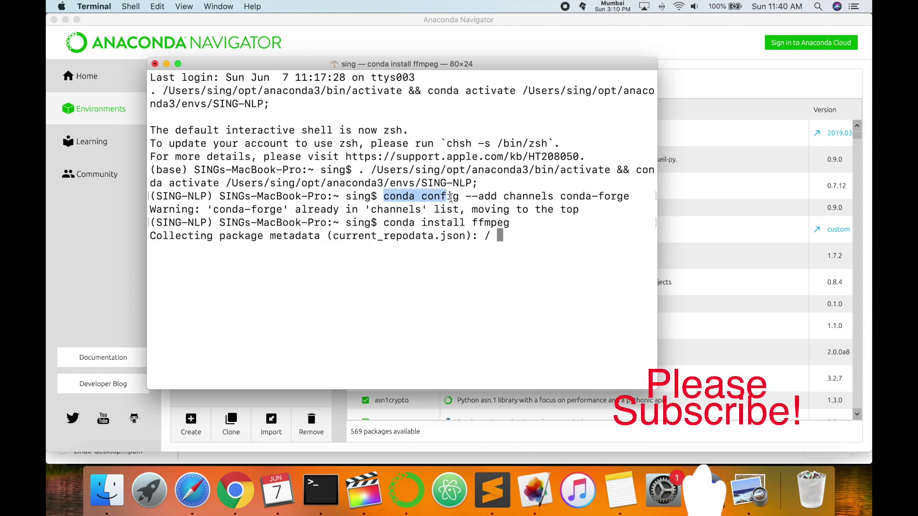
pyautogui.moveTo(393, 199); pyautogui.dragTo(552, 200)
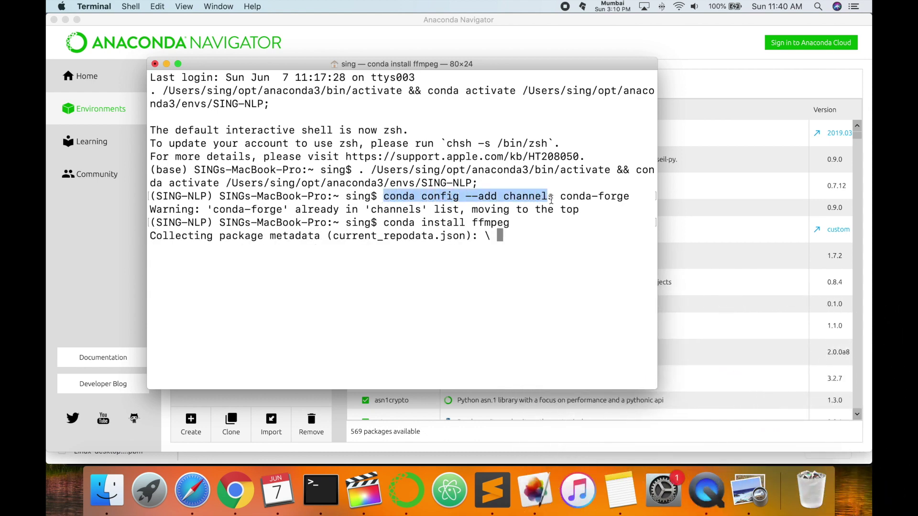
pyautogui.moveTo(632, 198); pyautogui.dragTo(591, 196)
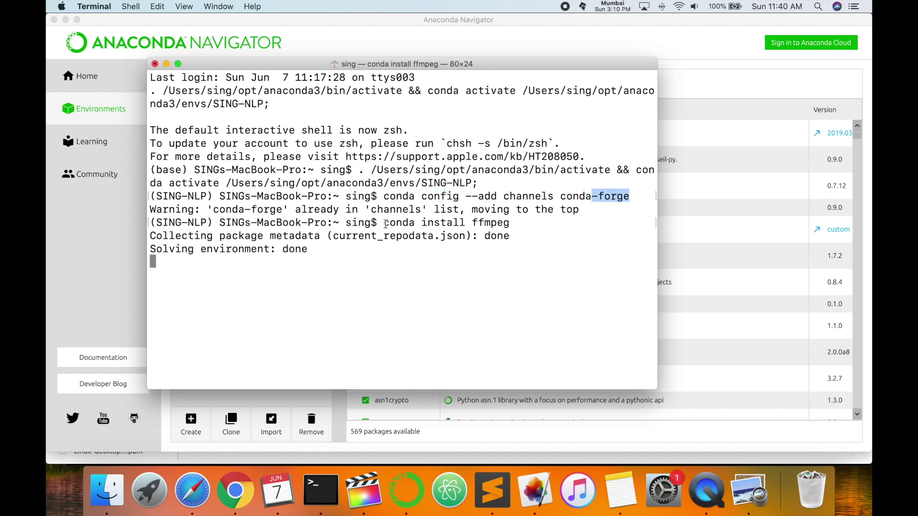
pyautogui.doubleClick(500, 223)
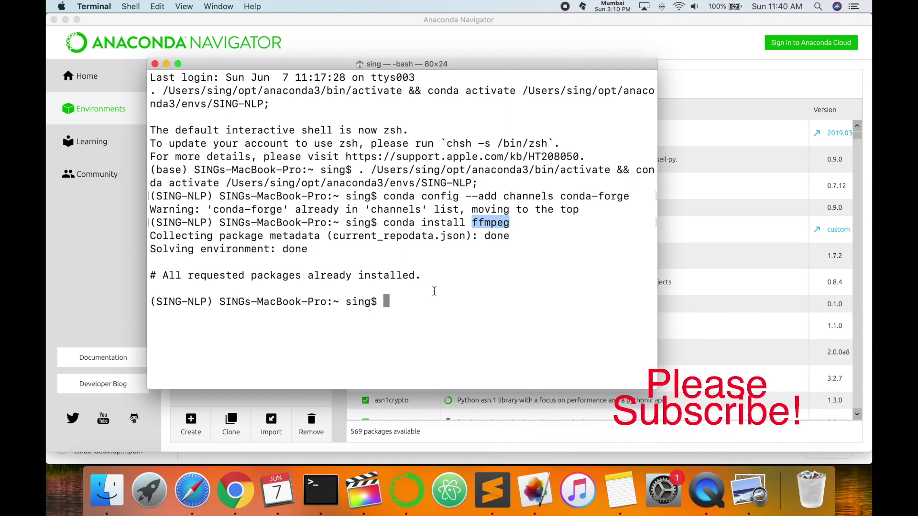
pyautogui.write('pip i')
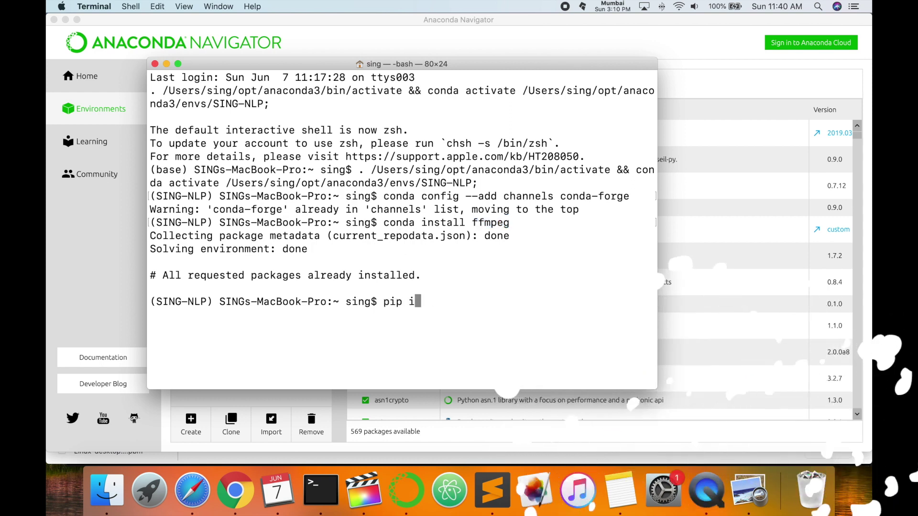
pyautogui.write('nstall ffmpeg')
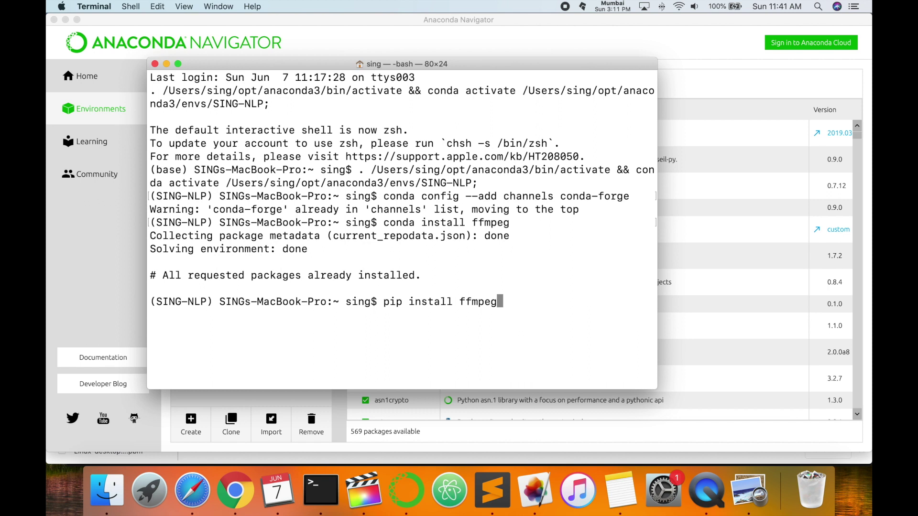
# - Run 'pip install ffmpeg' to build and install ffmpeg-1.4
pyautogui.press('Return')
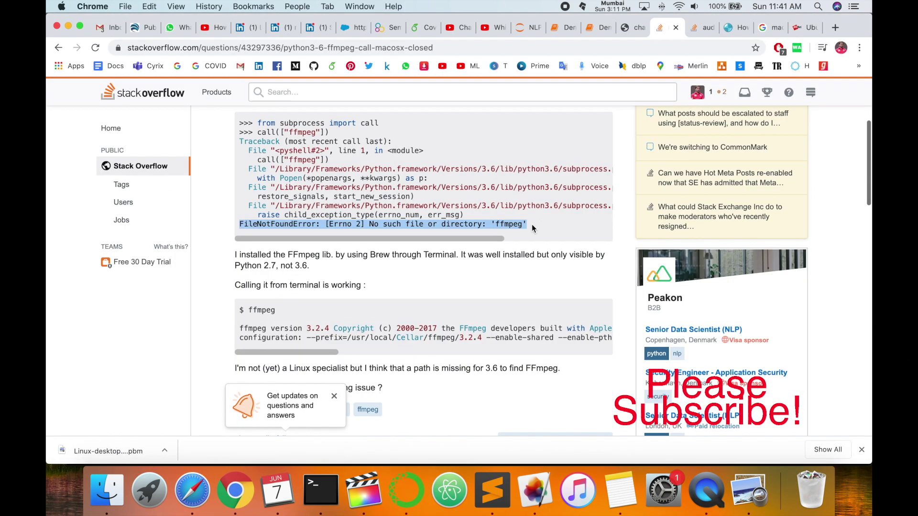
# - Highlight the traceback's FileNotFoundError line on the Stack Overflow question
pyautogui.click(534, 227)
pyautogui.moveTo(534, 227); pyautogui.dragTo(243, 227)
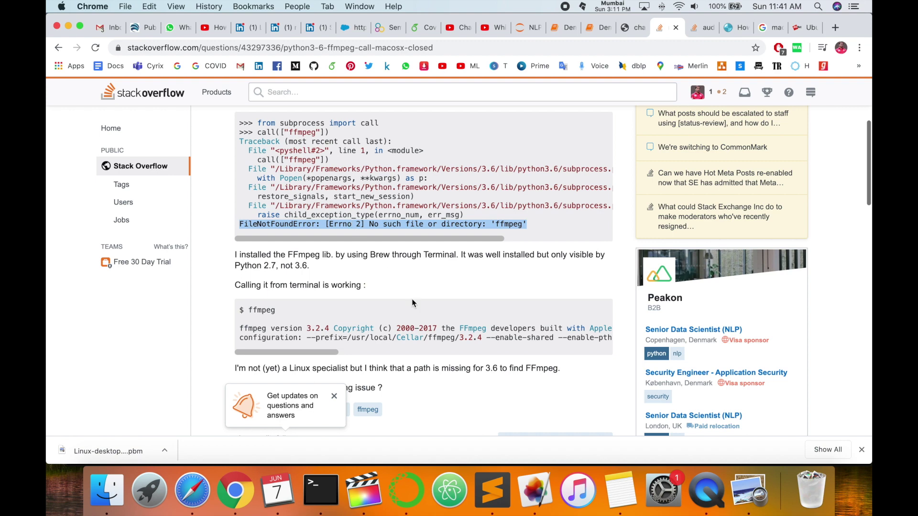
pyautogui.click(320, 491)
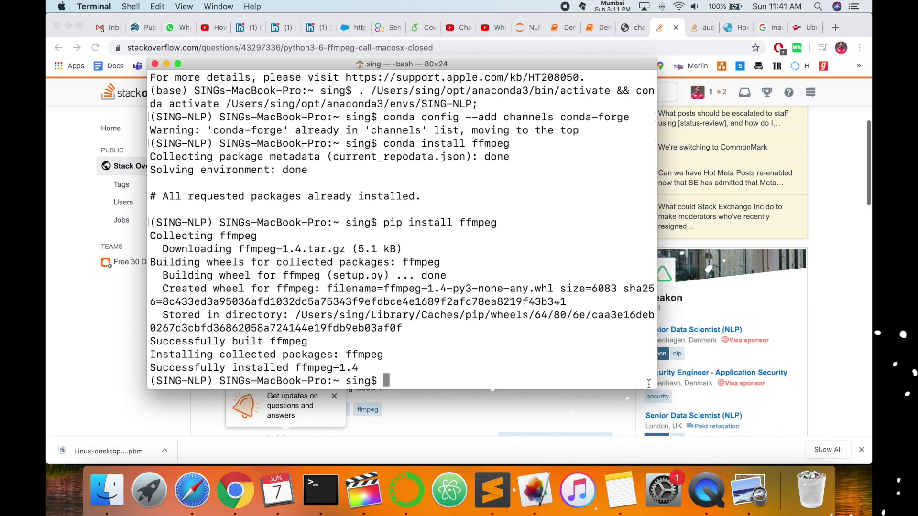
# - Widen and shorten the Terminal window and shift it left to show the ffmpeg-1.4 install output
pyautogui.moveTo(656, 387); pyautogui.dragTo(813, 334)
pyautogui.moveTo(369, 67); pyautogui.dragTo(307, 65)
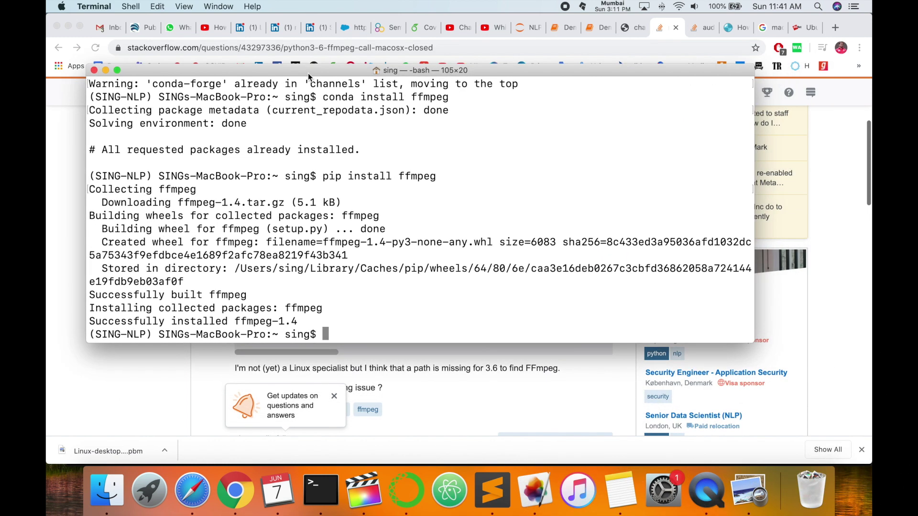